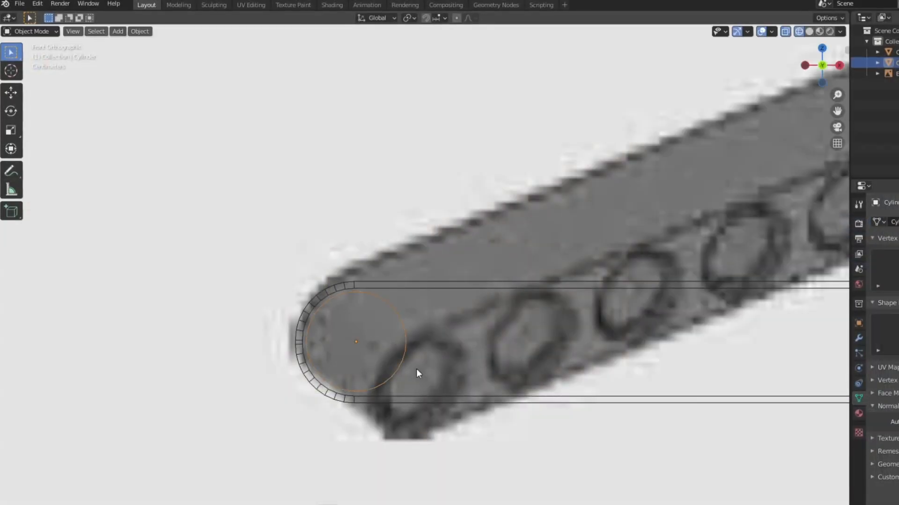
Scale the cylinder inside the beam's rounded end along the Y axis
middle_drag(417, 373, 561, 395)
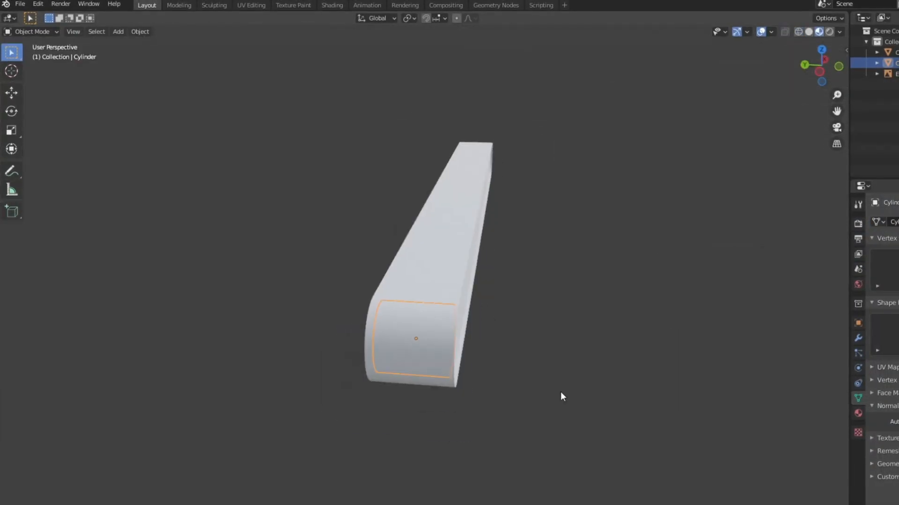
key(s)
key(y)
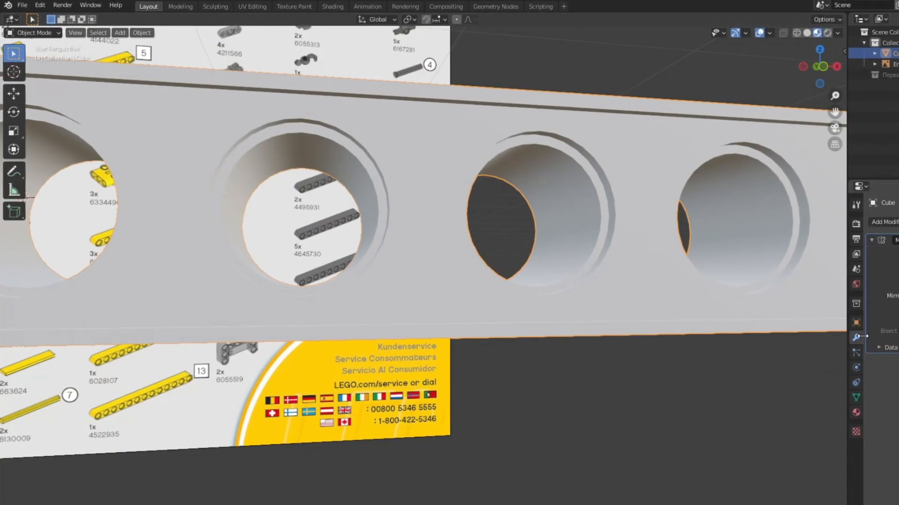
Open the list of available modifiers for the long perforated beam and inspect the whole part from an angle
click(883, 221)
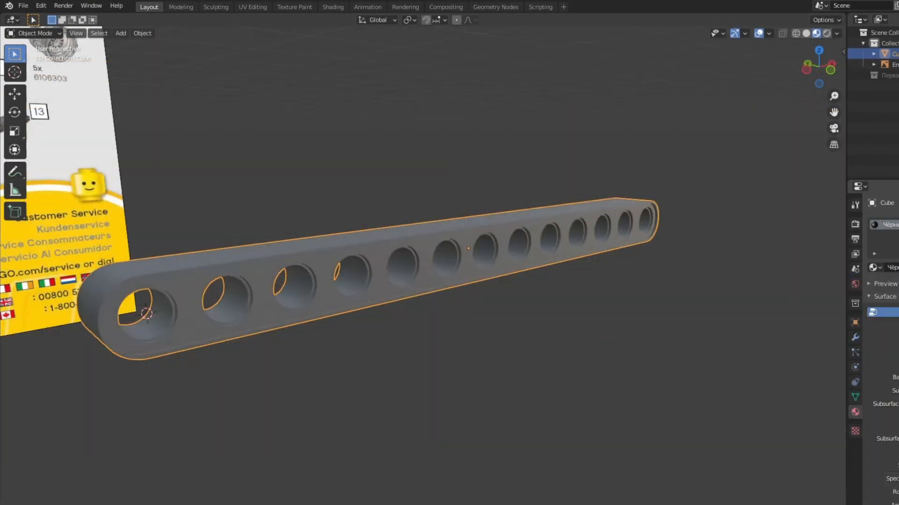
middle_drag(602, 363, 438, 306)
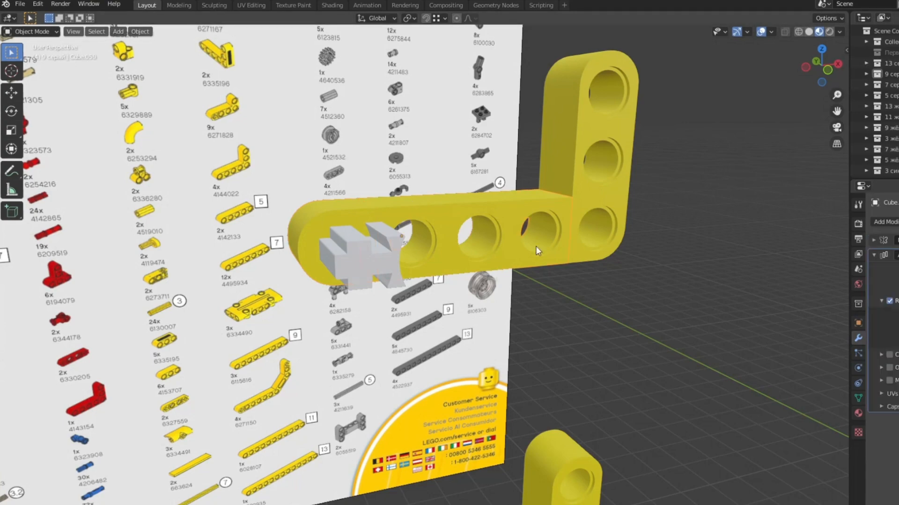
Examine the cross-shaped axle holes in the yellow beams up close and from an angle
scroll(333, 204, up, 3)
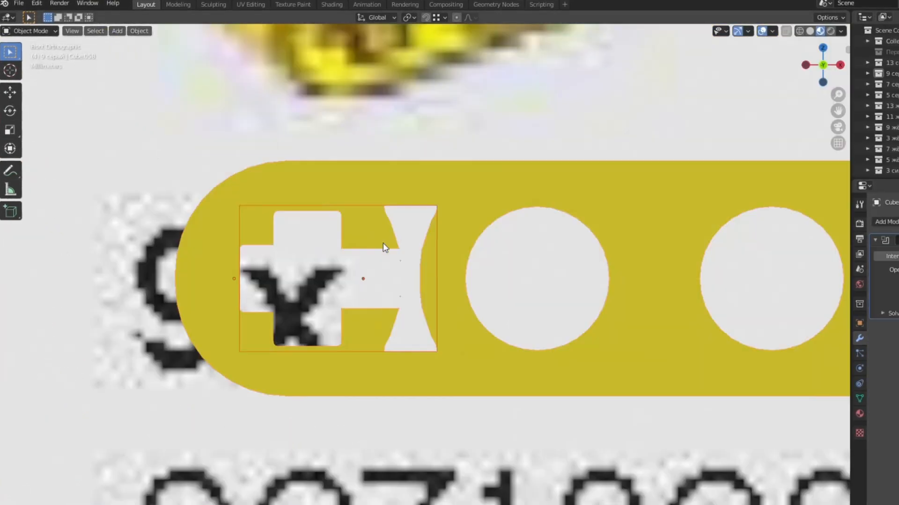
scroll(385, 244, down, 4)
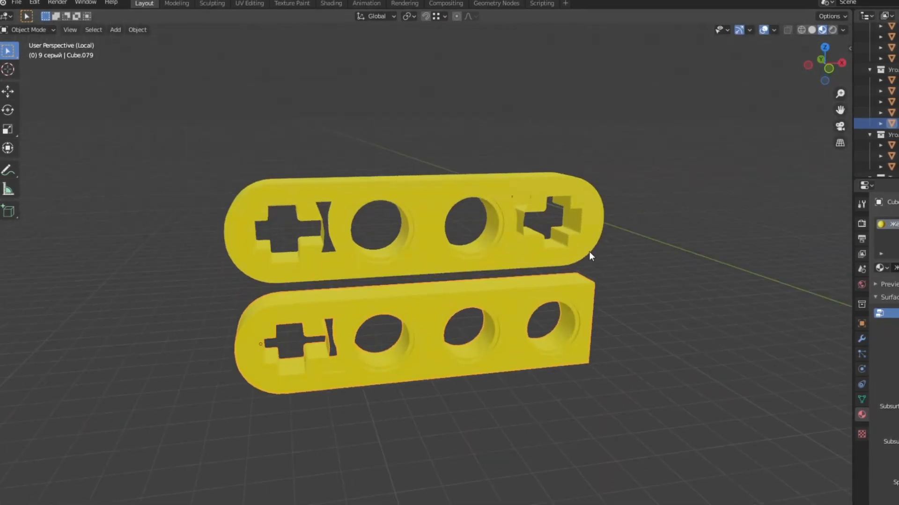
middle_drag(588, 251, 532, 263)
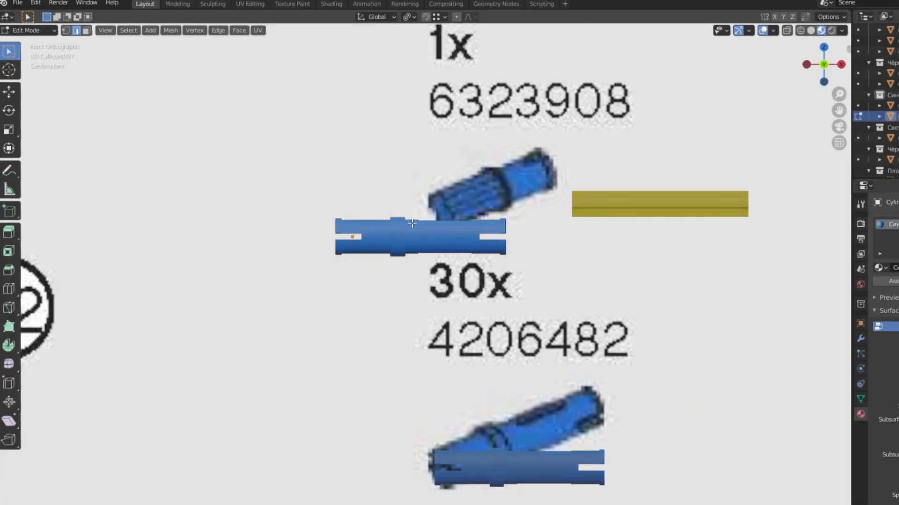
Move the yellow bar beside the blue pins on the reference sheet
scroll(412, 214, up, 5)
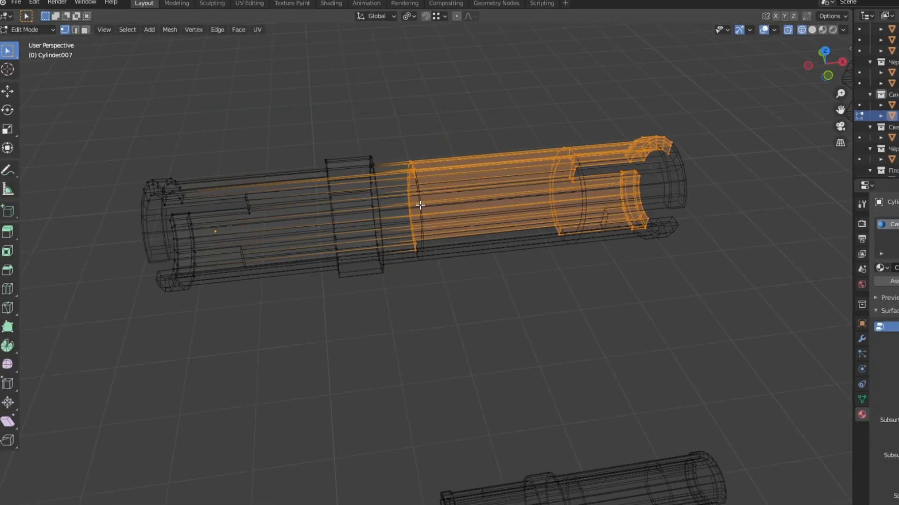
key(KP_7)
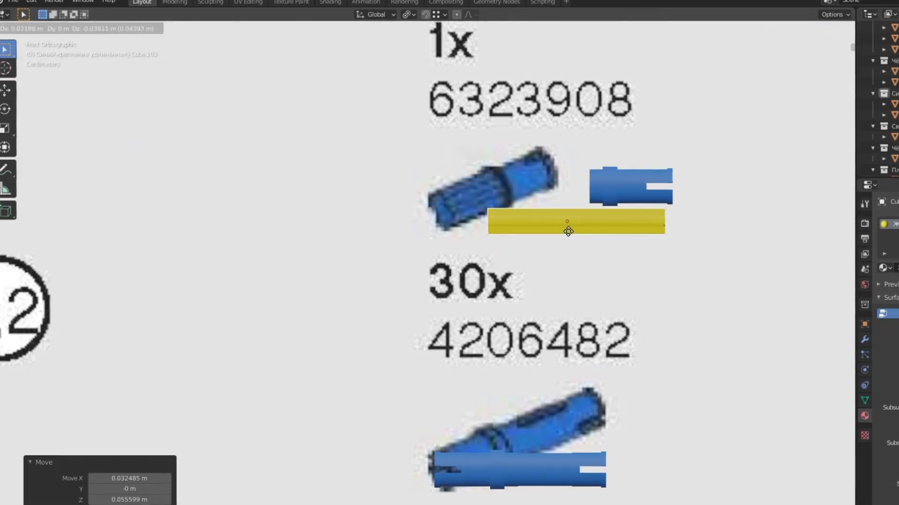
click(510, 363)
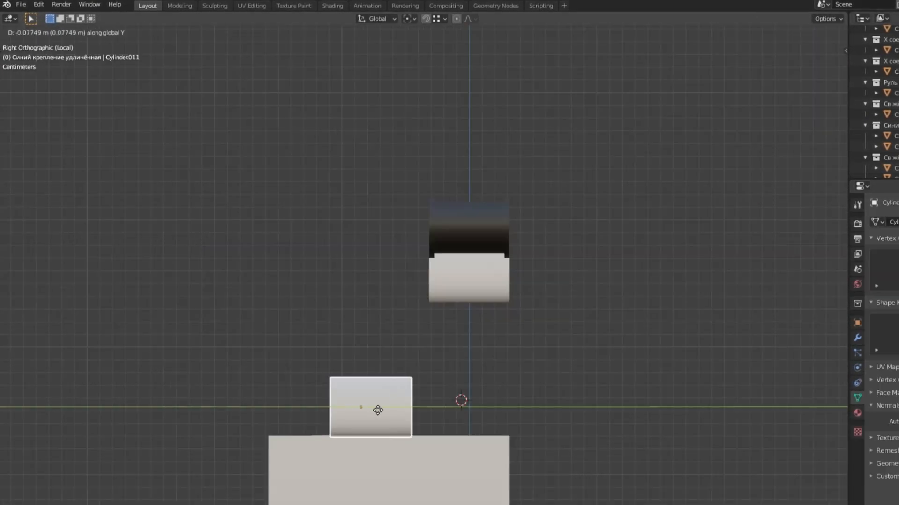
Move the small cylinder along the Y axis above the seat base and position the joining cube between the ring and the backrest
click(399, 418)
scroll(399, 418, down, 4)
key(shift+s)
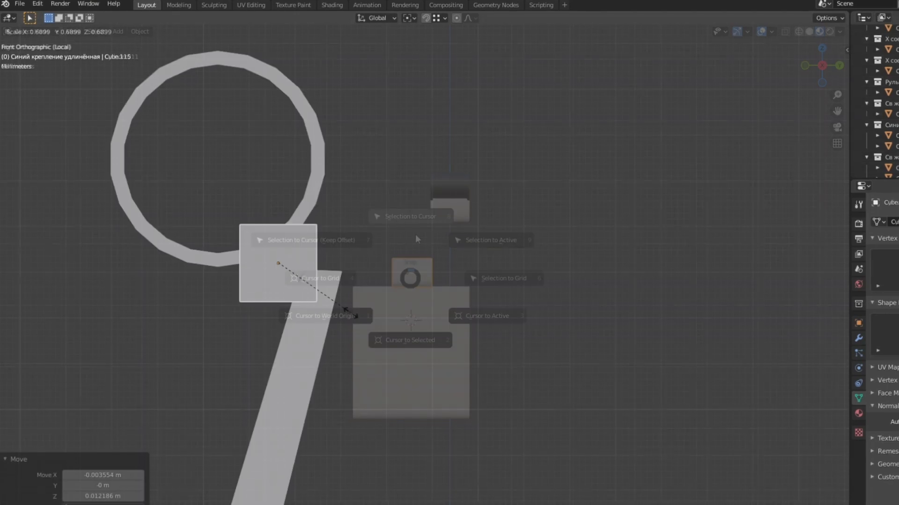
key(g)
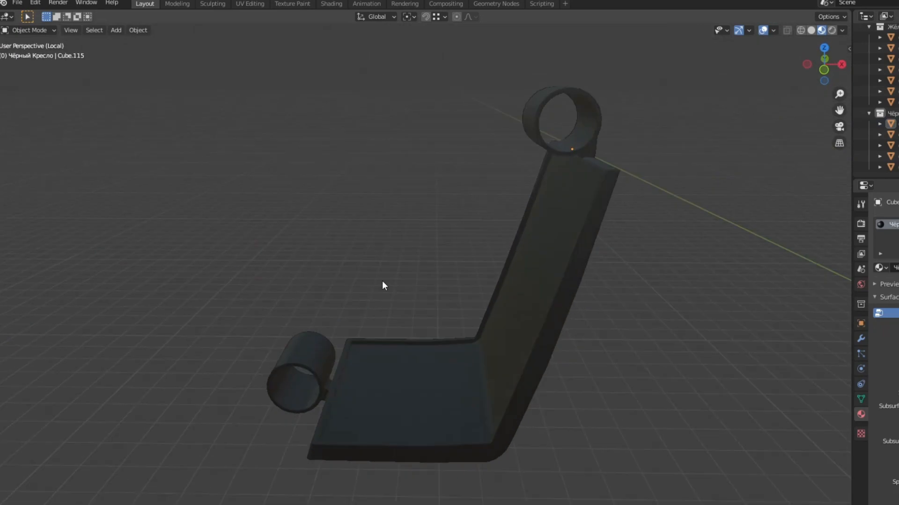
middle_drag(381, 281, 409, 241)
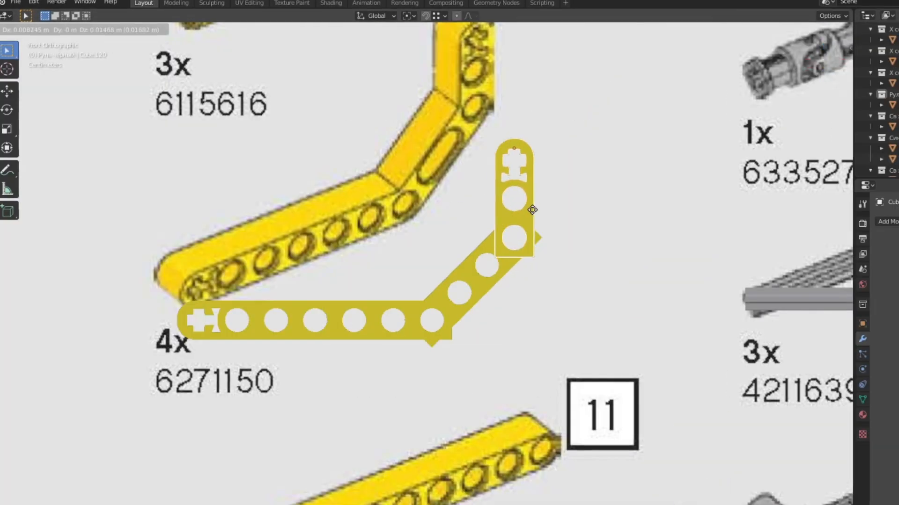
Examine the bent yellow beam and its joined segments from perspective, front and top
scroll(453, 268, up, 6)
scroll(502, 263, down, 5)
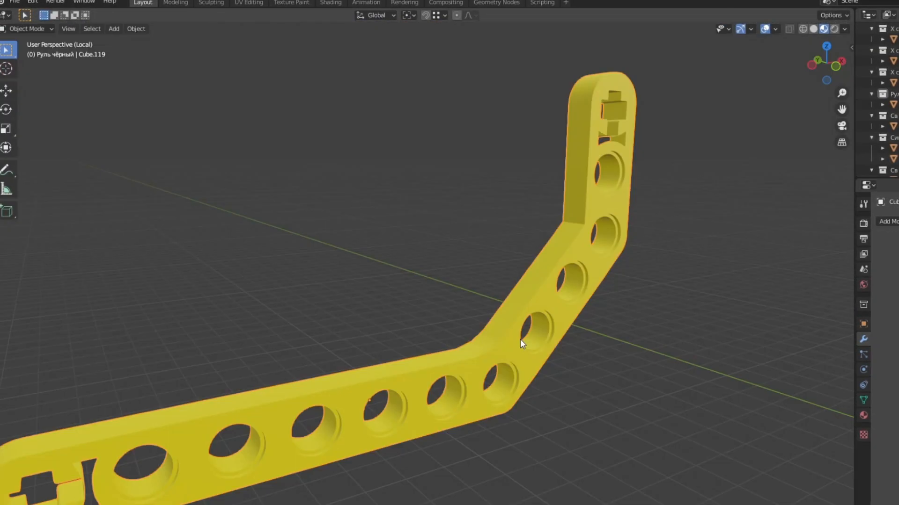
middle_drag(520, 339, 384, 343)
key(KP_1)
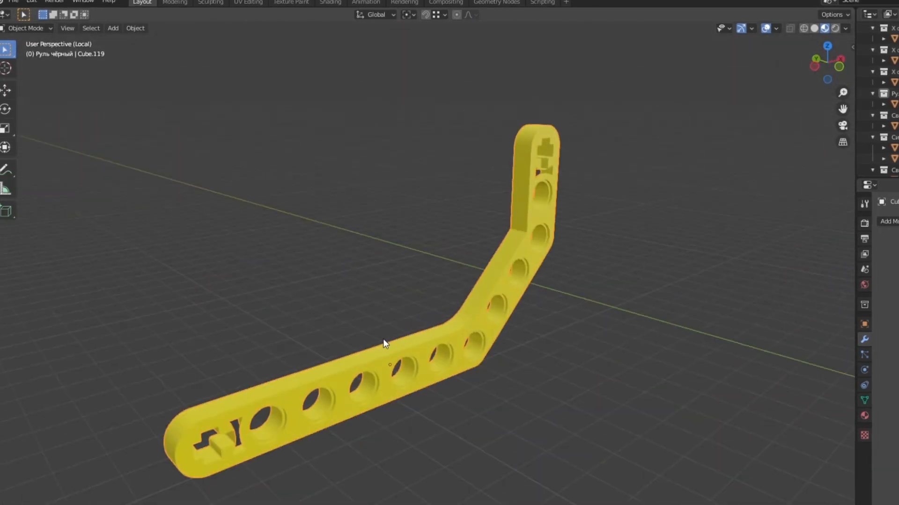
key(KP_1)
key(KP_7)
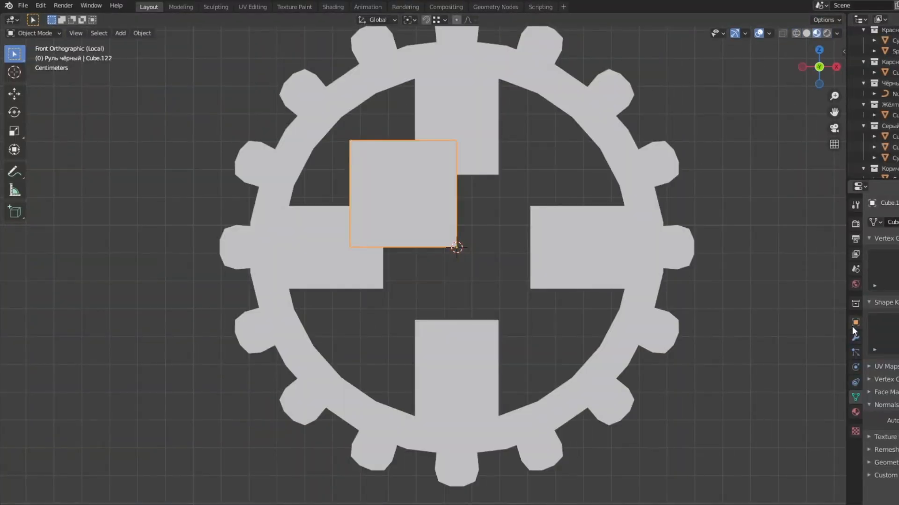
Mirror the gear's centre cube across both axes and bevel the inner corner edge of its cross-shaped hub
click(803, 346)
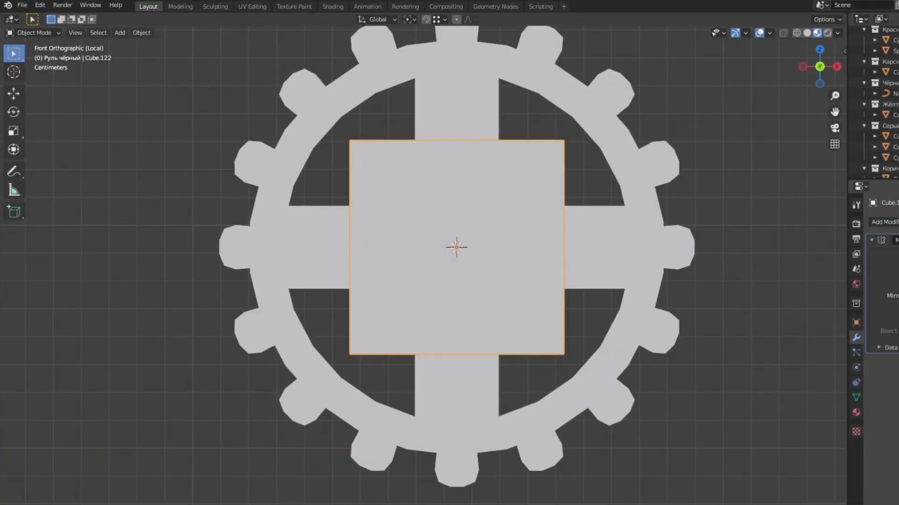
middle_drag(449, 253, 414, 249)
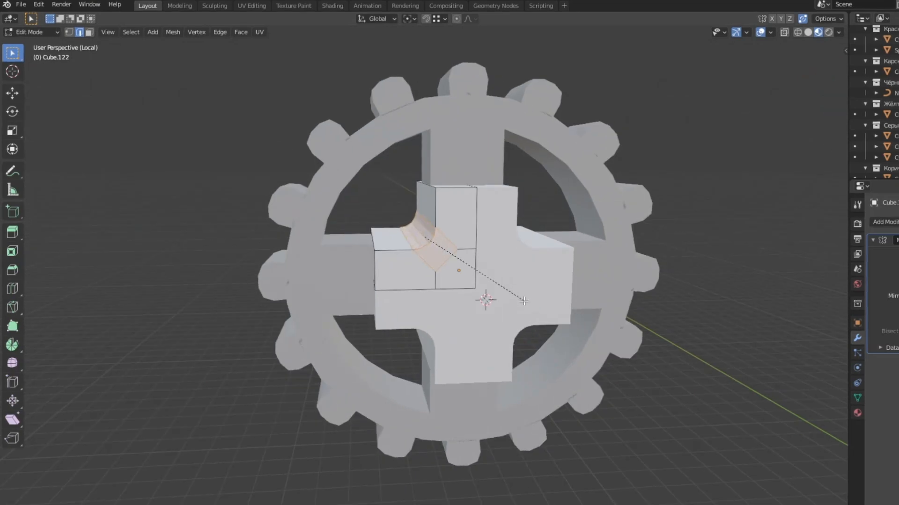
click(525, 304)
key(KP_1)
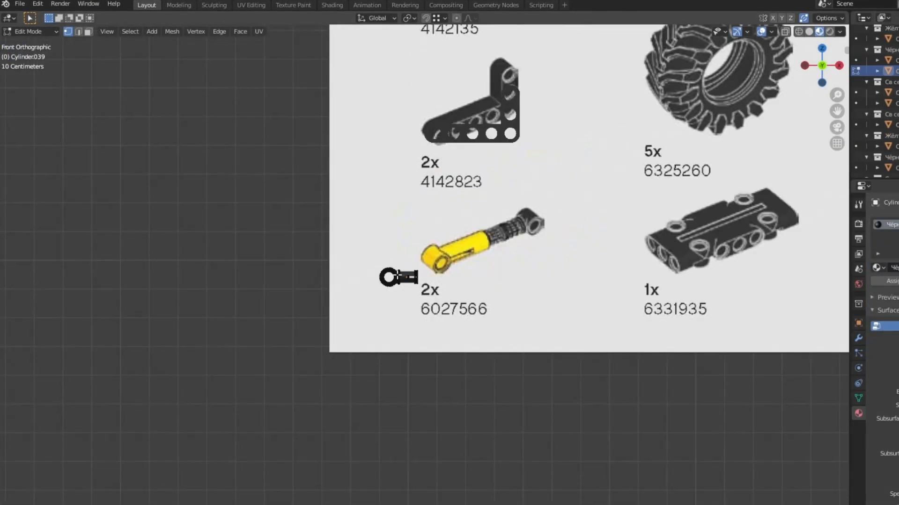
Delete the selected geometry of the black tube connector in Edit Mode and inspect the inside of the slotted part
scroll(421, 278, down, 2)
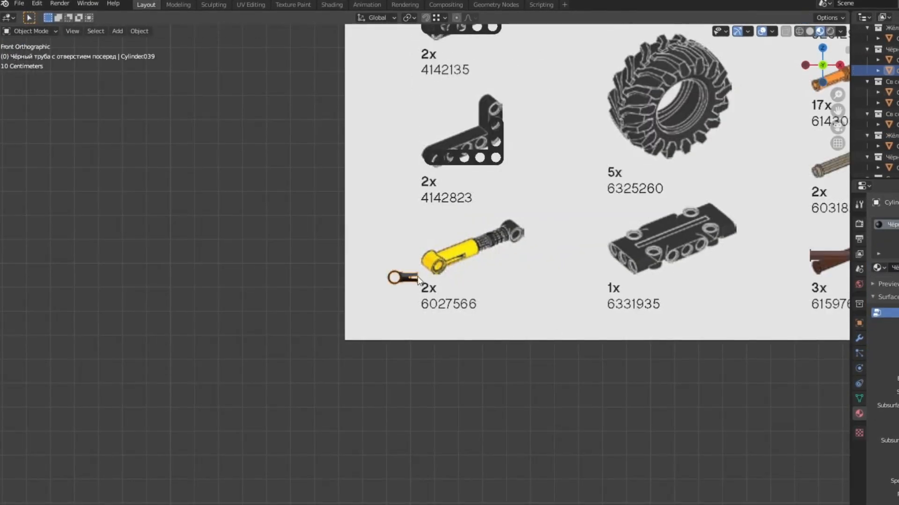
key(Tab)
scroll(424, 276, up, 4)
drag(428, 304, 430, 307)
key(x)
click(403, 257)
key(Tab)
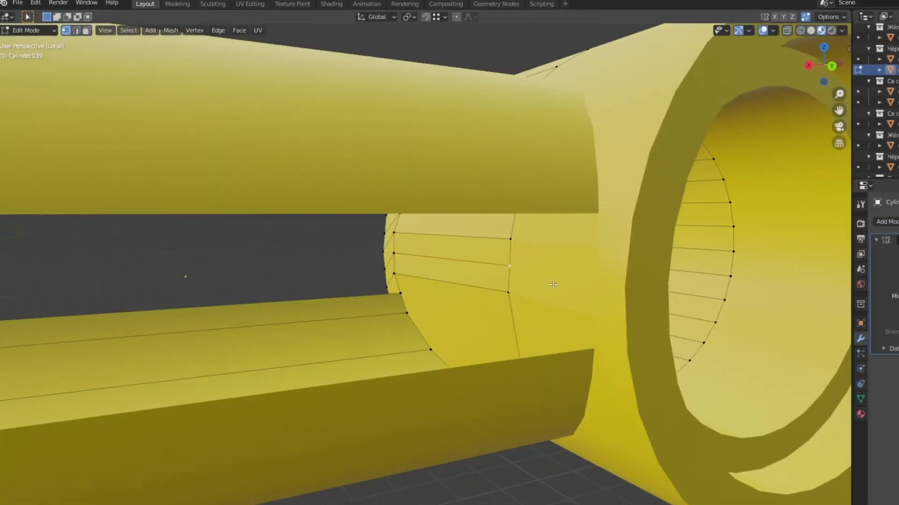
middle_drag(554, 285, 519, 285)
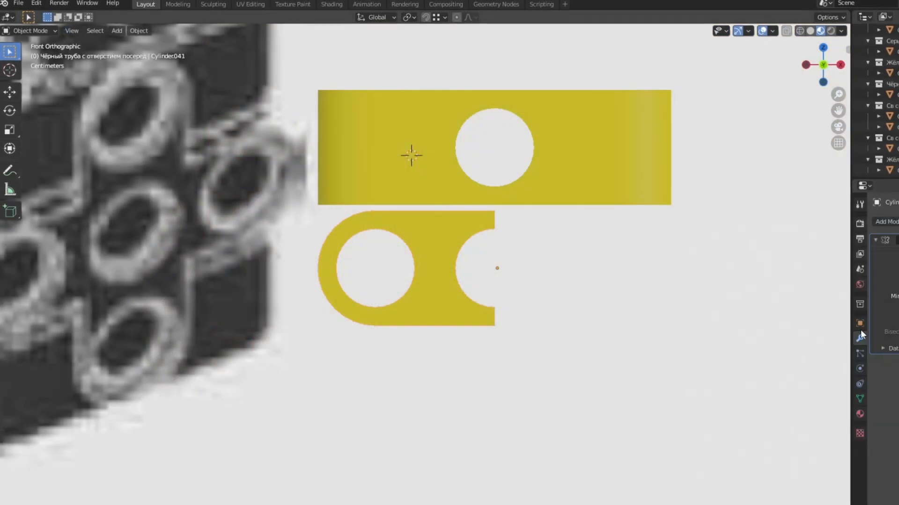
Place the 3D cursor at the upper rim of the middle hole, on the open edge of the yellow half beam
key(Tab)
scroll(471, 281, up, 6)
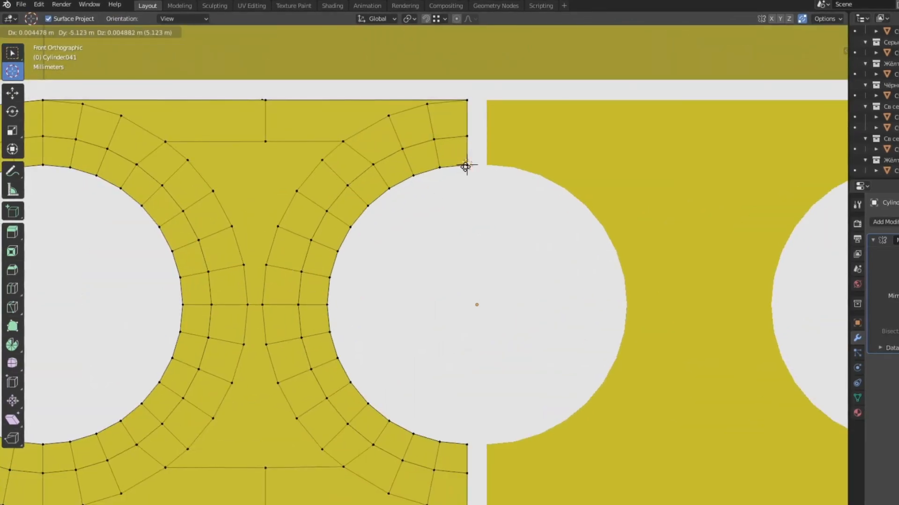
click(466, 166)
right_click(459, 186)
key(Escape)
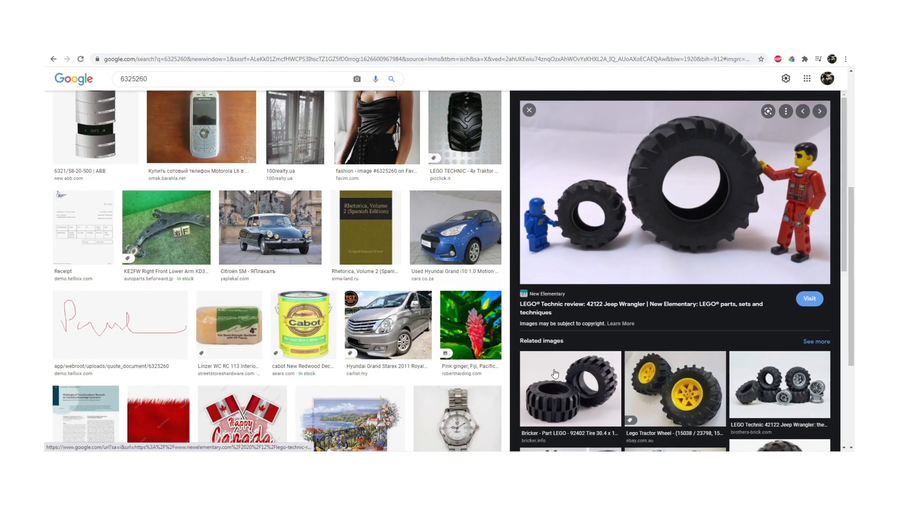
Switch to the browser and look through the Google image results for tyre part 6325260
scroll(276, 272, up, 5)
scroll(277, 271, down, 4)
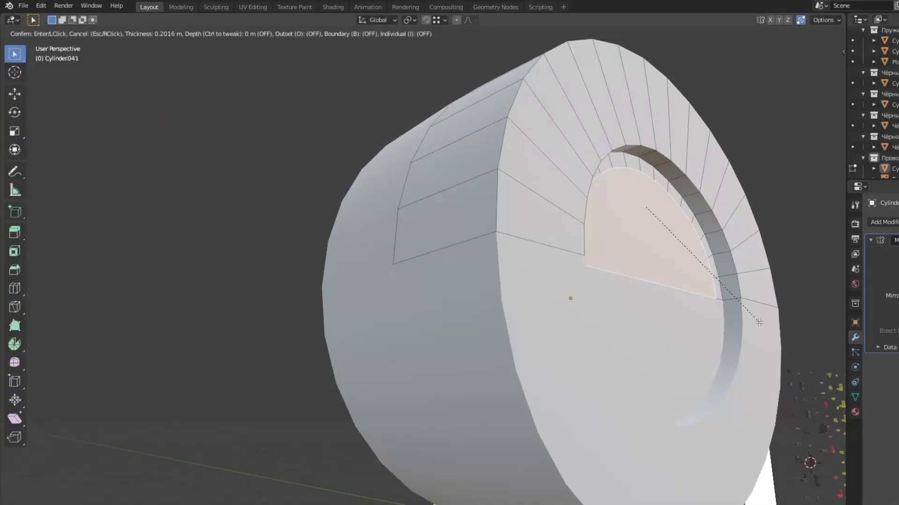
Delete the inset inner face of the tyre cylinder and move the left half of the tread mesh along the X axis
key(Delete)
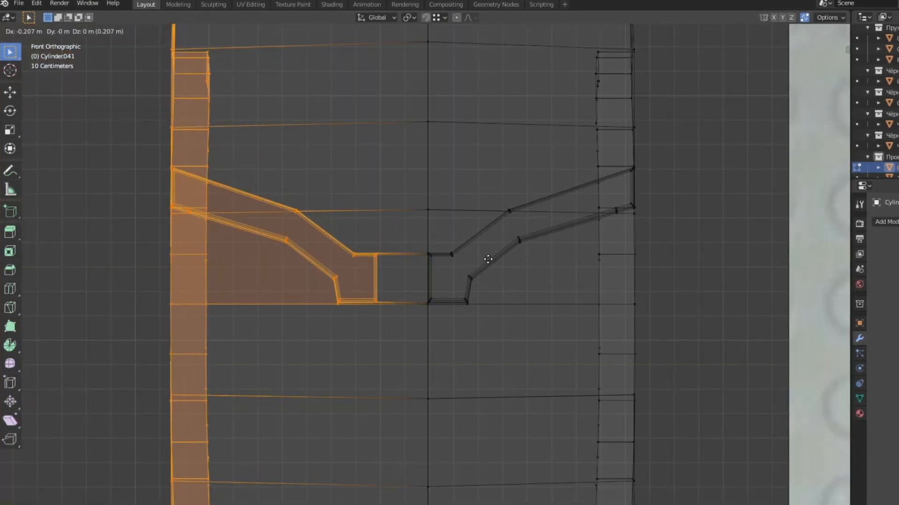
key(x)
click(477, 263)
scroll(480, 262, down, 7)
key(shift+z)
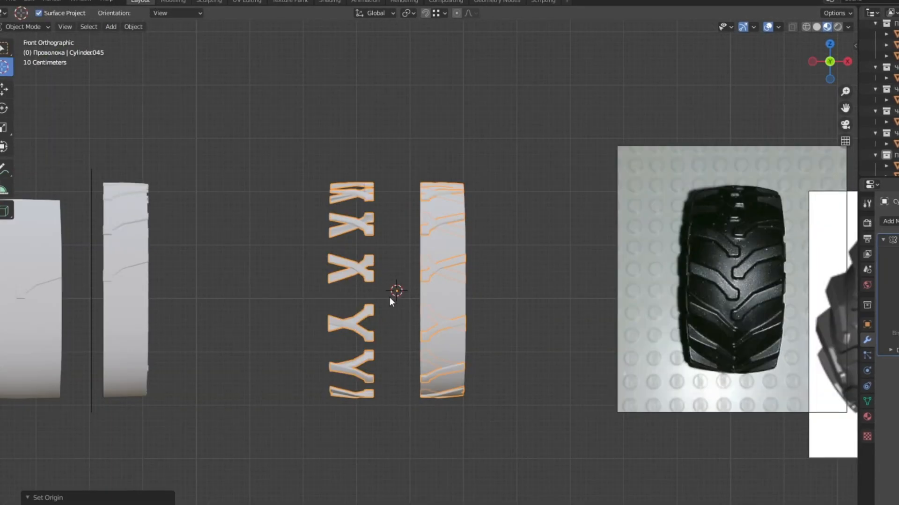
Place the 3D cursor by the upper tread lugs and enter Edit Mode on the tyre mesh with X-ray toggled
scroll(420, 252, up, 3)
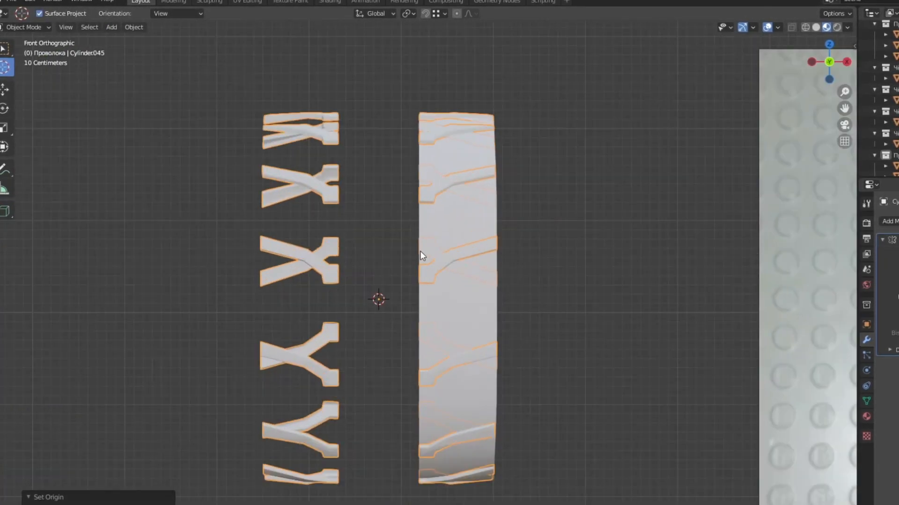
shift+right_click(324, 193)
key(Tab)
key(alt+z)
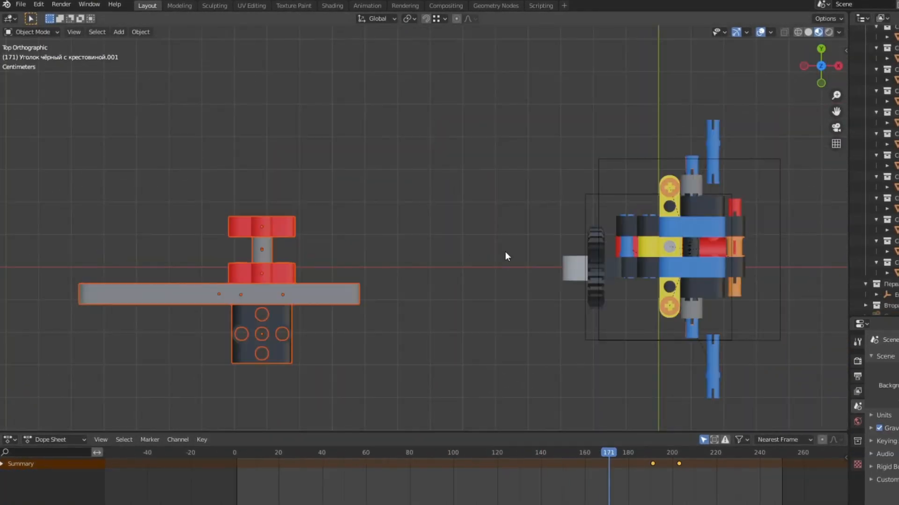
Rotate the cross-hole axle connector about global Z and slide it along its local axis onto the grey axle
scroll(595, 178, down, 3)
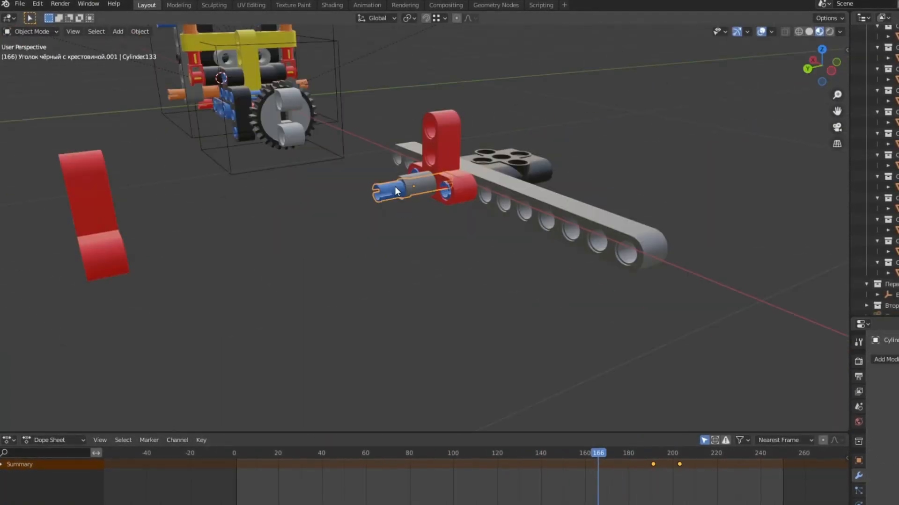
middle_drag(395, 186, 200, 275)
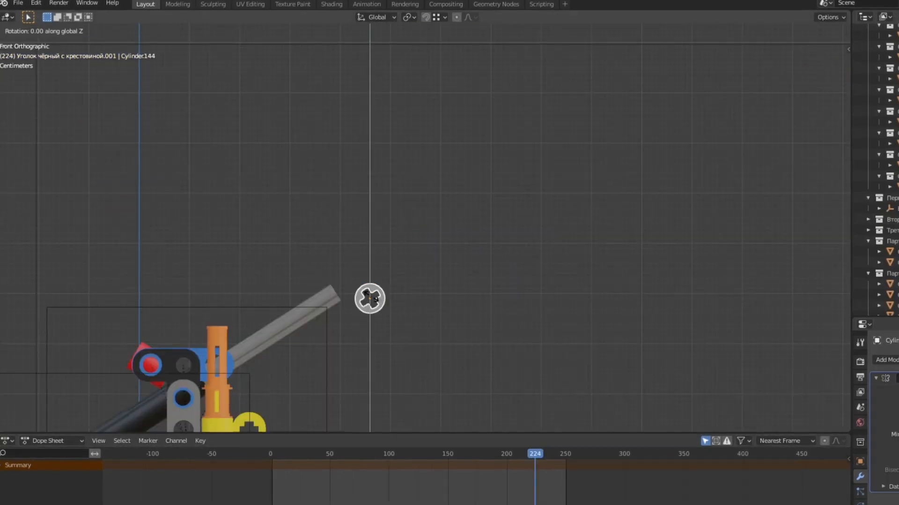
click(370, 296)
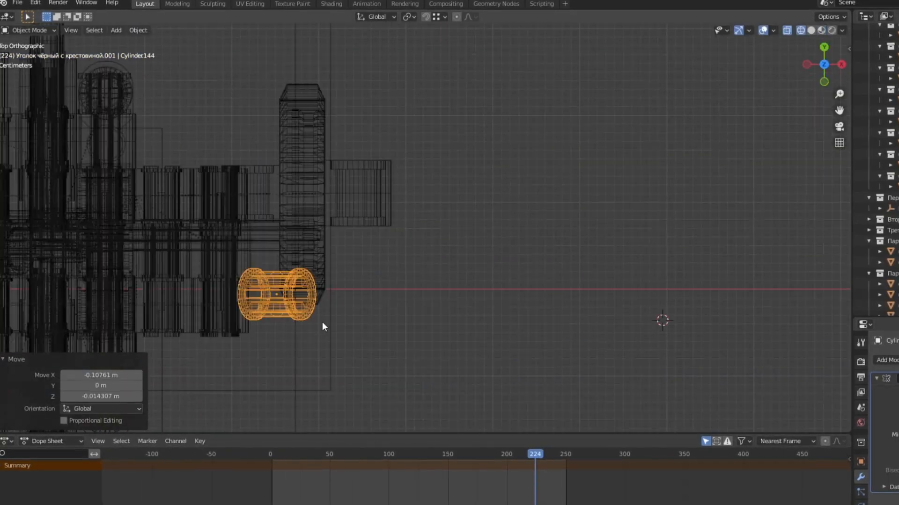
key(g)
key(z)
key(z)
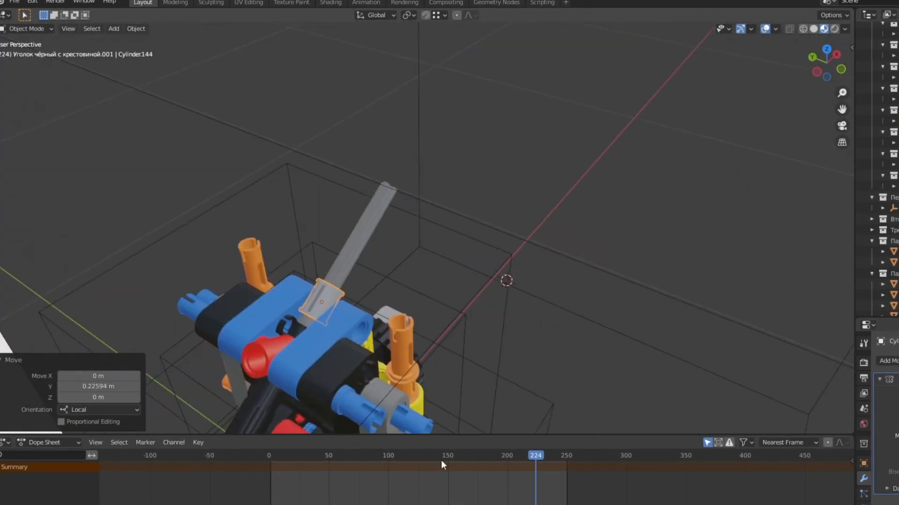
Scrub the timeline to frame 172 to preview the parts' assembly animation
click(471, 459)
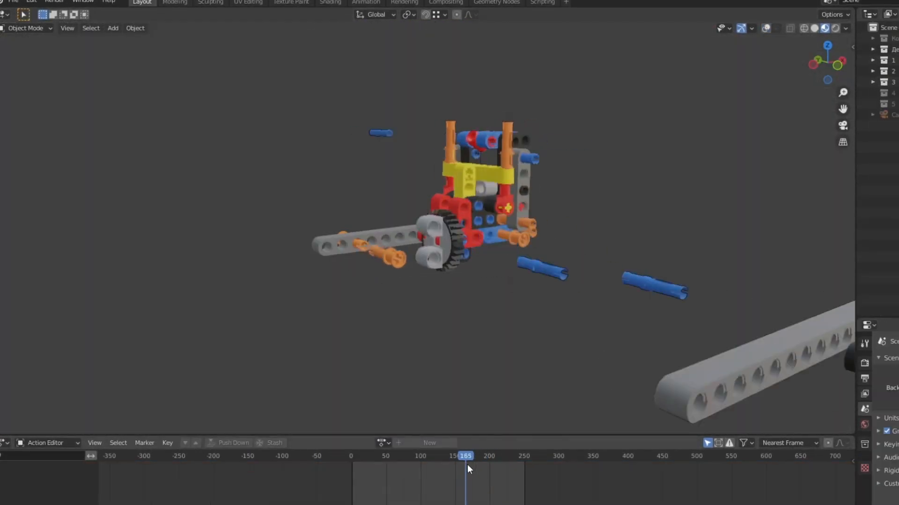
drag(467, 464, 475, 464)
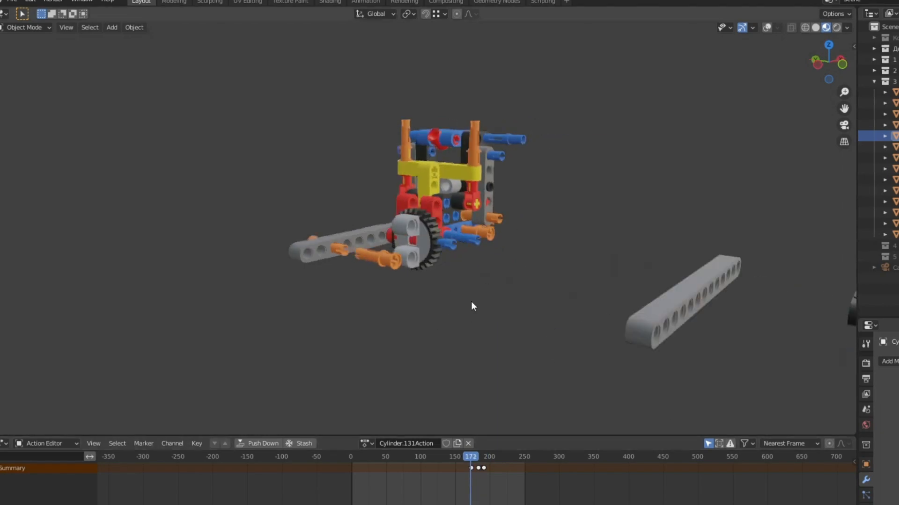
Add a car deformation rig to the assembled jeep in the right orthographic view
click(717, 217)
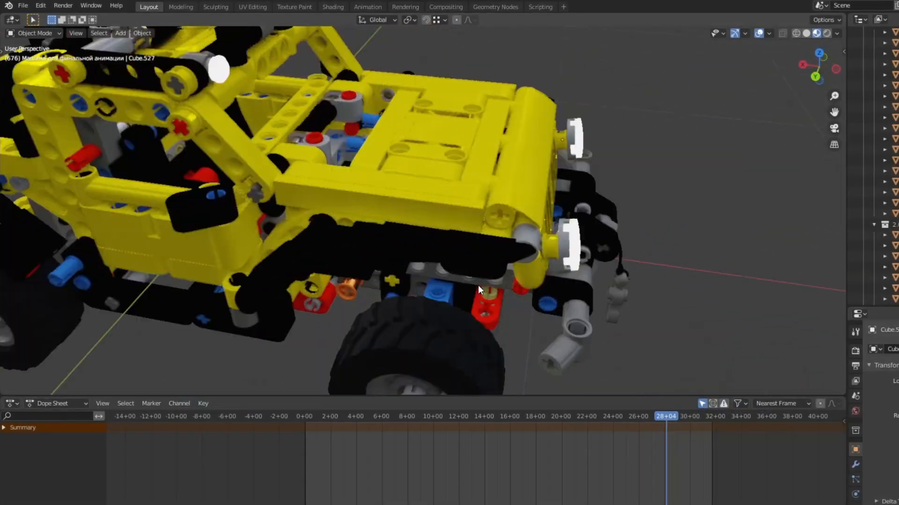
middle_drag(479, 285, 512, 241)
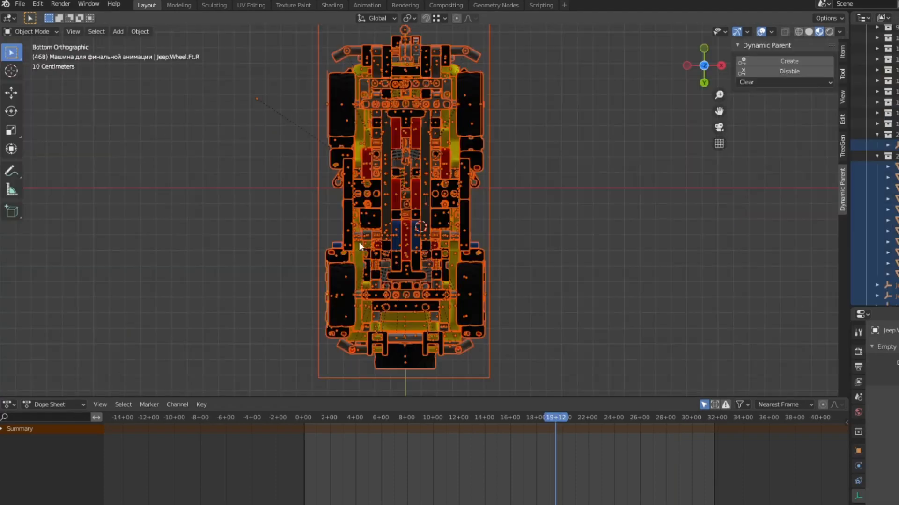
key(KP_1)
key(KP_3)
key(shift+a)
click(411, 225)
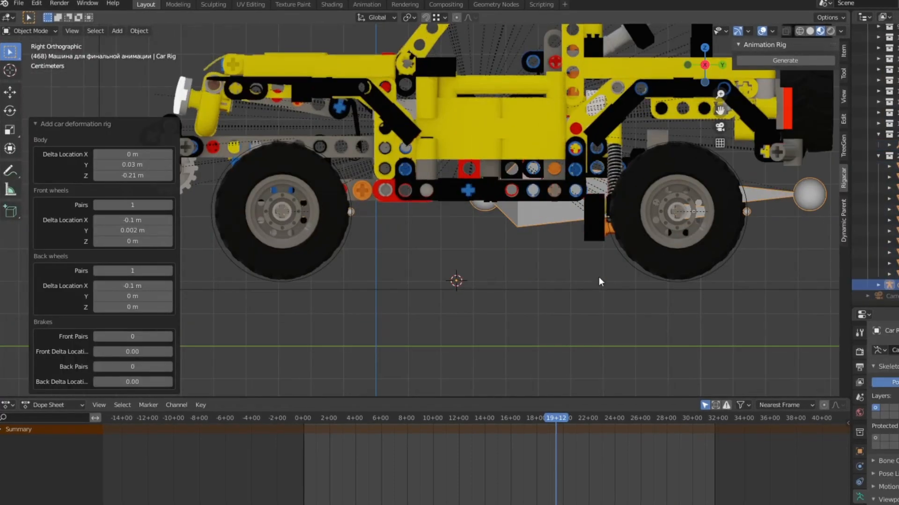
middle_drag(599, 277, 481, 240)
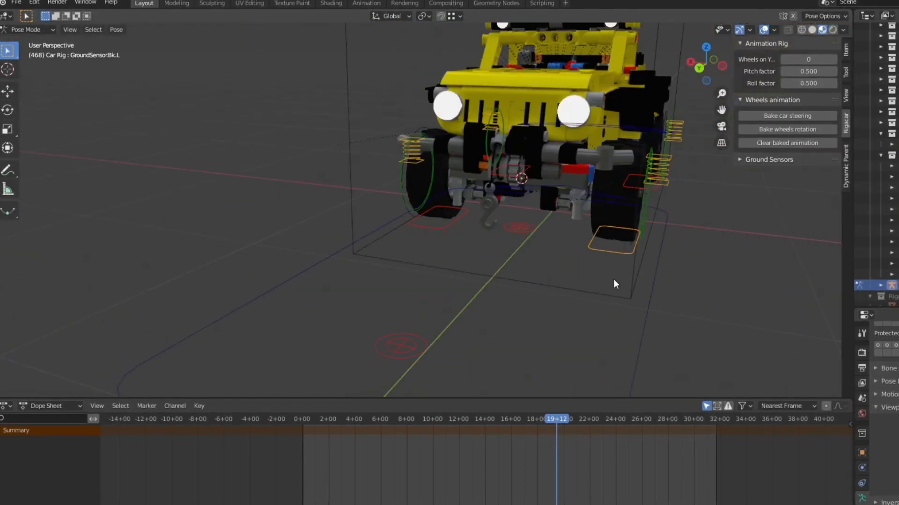
middle_drag(614, 283, 523, 293)
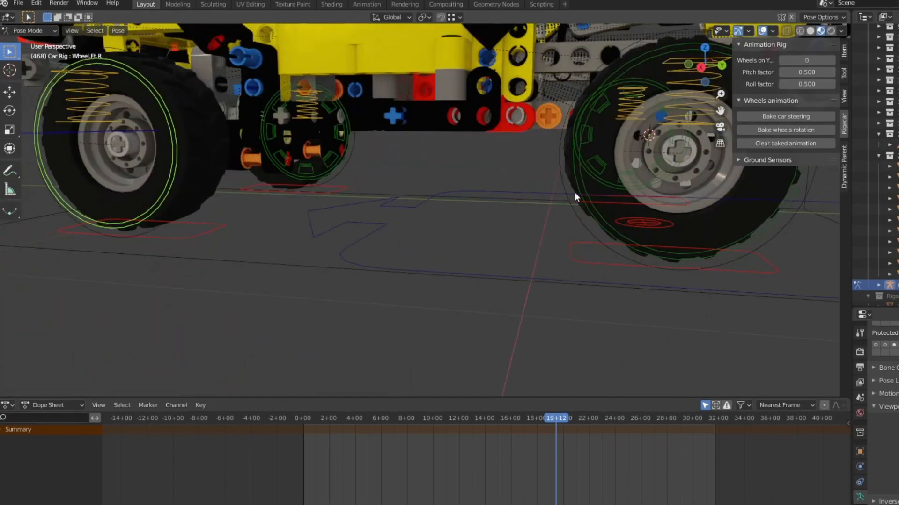
middle_drag(575, 191, 538, 211)
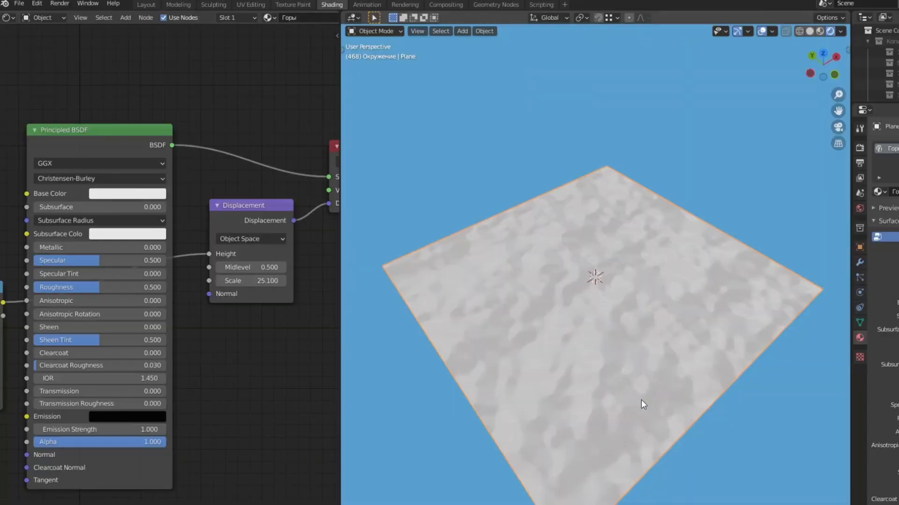
Connect the image texture's Color output to the Base Color of the mountain material's Principled BSDF
mouse_move(641, 401)
middle_down()
mouse_move(607, 307)
mouse_move(596, 309)
middle_up()
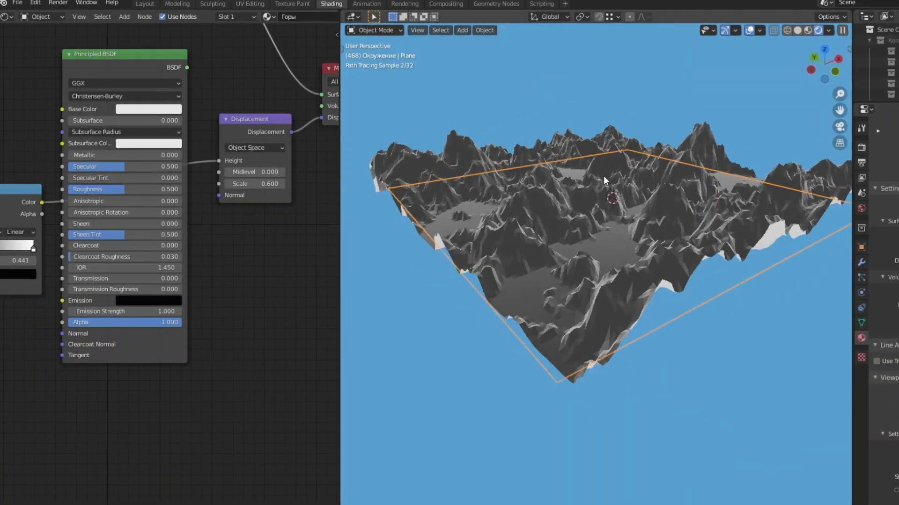
middle_drag(602, 175, 695, 186)
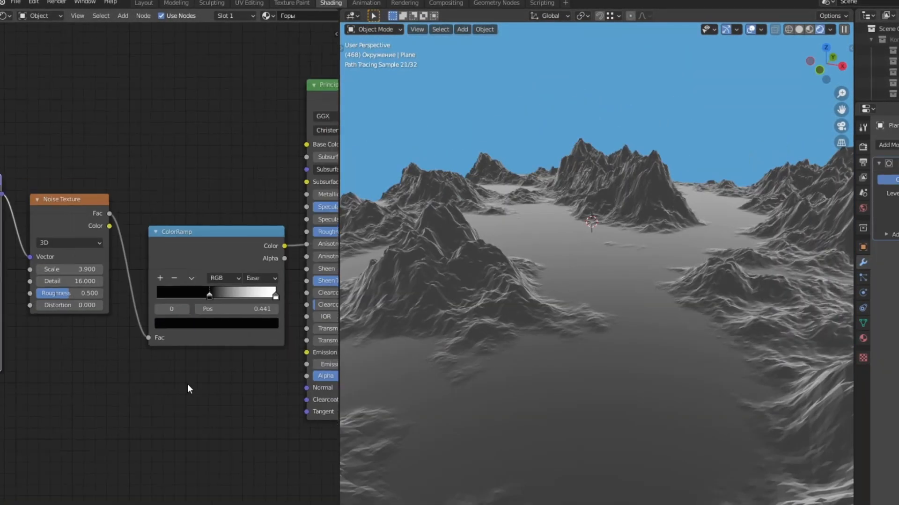
scroll(194, 411, down, 2)
scroll(194, 322, up, 3)
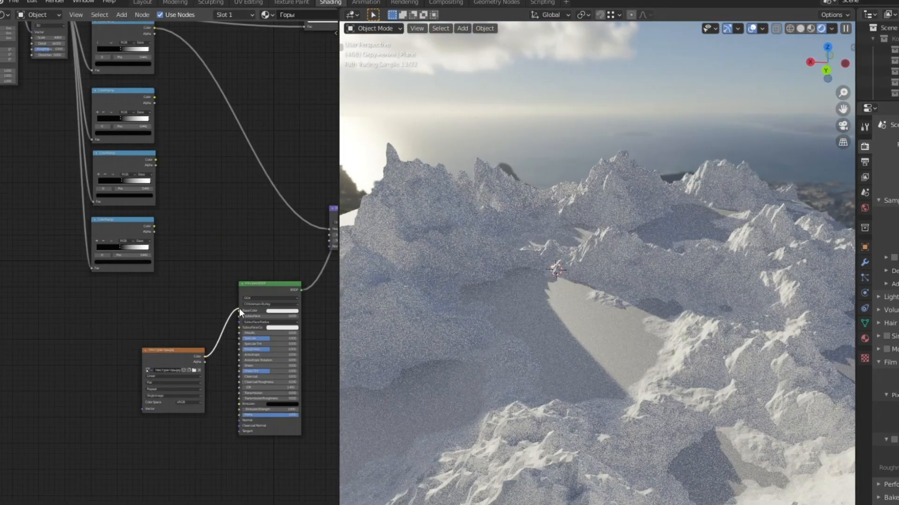
drag(239, 308, 234, 313)
scroll(496, 305, up, 6)
scroll(502, 302, down, 3)
middle_drag(502, 301, 492, 299)
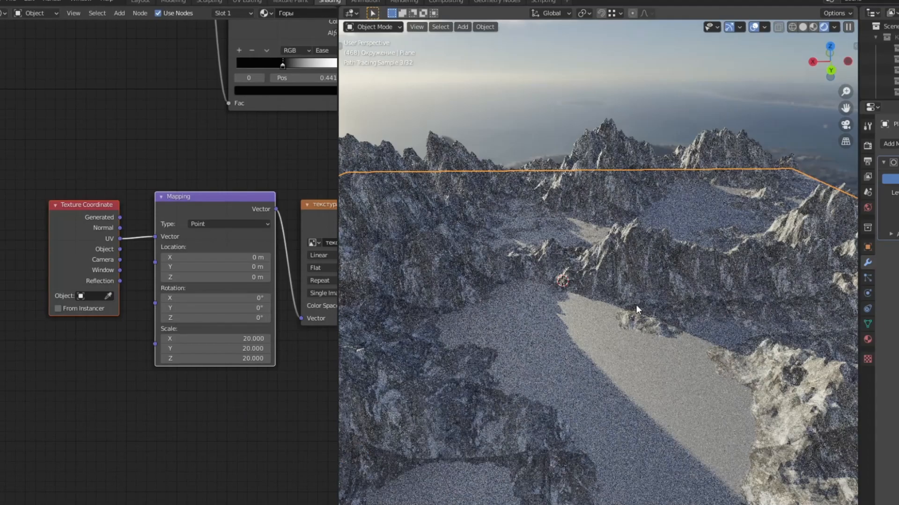
Adjust the ground surface's height beneath the jeep by moving it along the global Z axis
scroll(632, 305, up, 5)
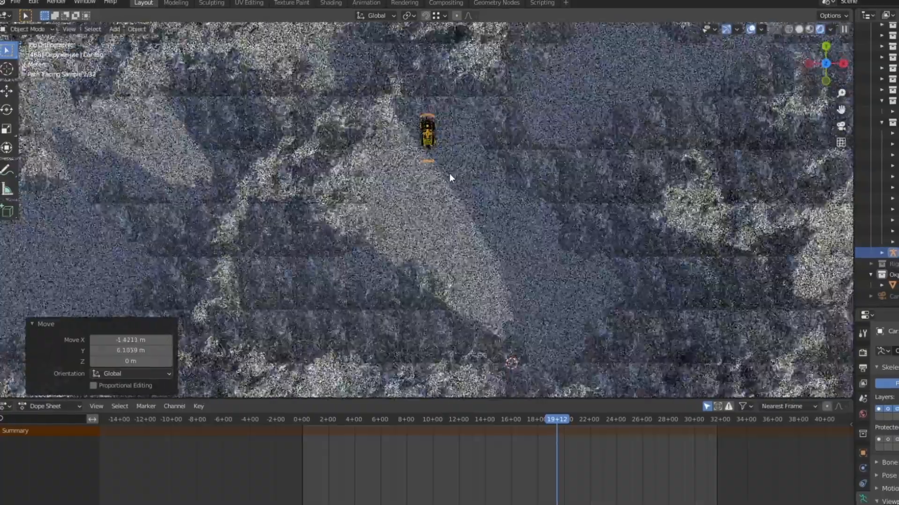
key(KP_Decimal)
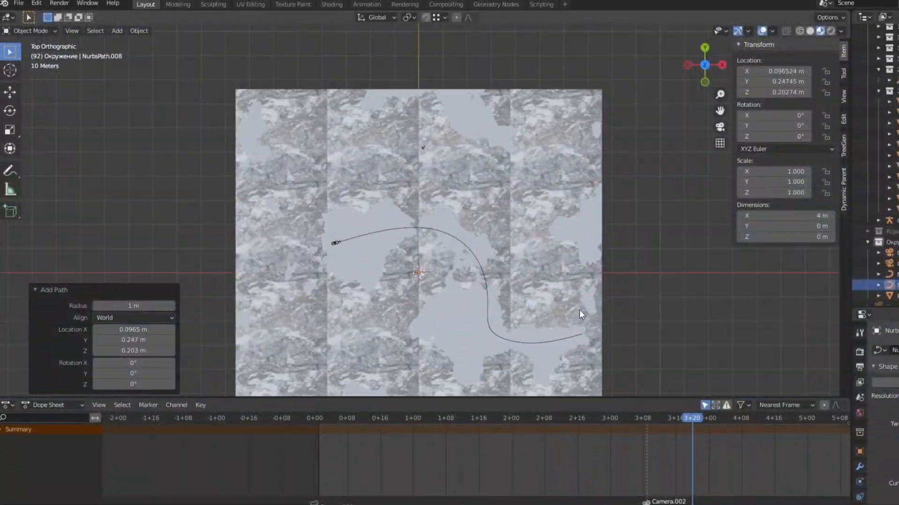
scroll(420, 321, up, 3)
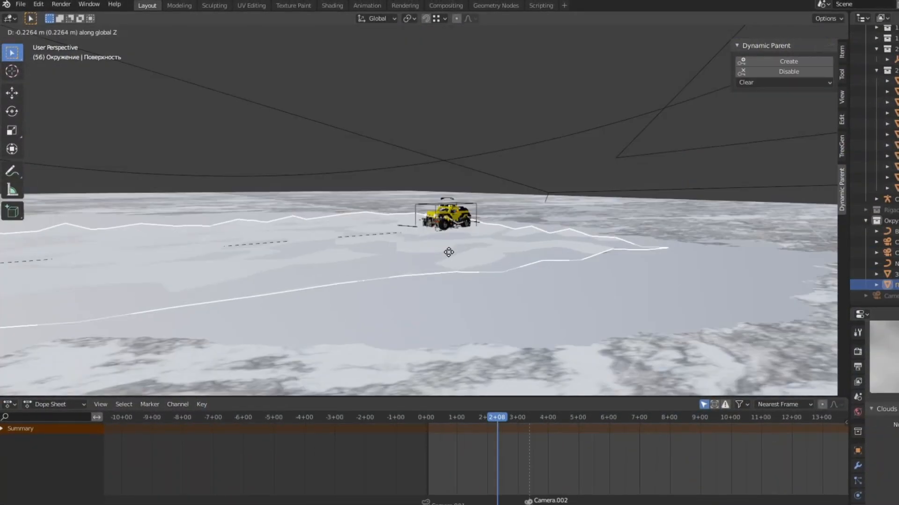
click(449, 252)
middle_drag(448, 252, 513, 270)
key(g)
key(z)
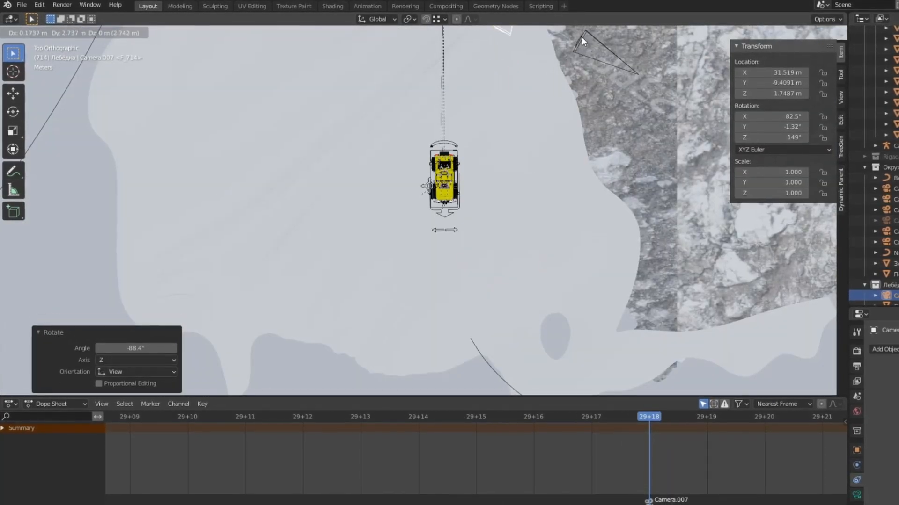
Reposition Camera.007 so the jeep is framed from behind in the camera view
click(581, 36)
key(KP_0)
key(g)
click(437, 46)
shift+middle_drag(530, 153, 398, 151)
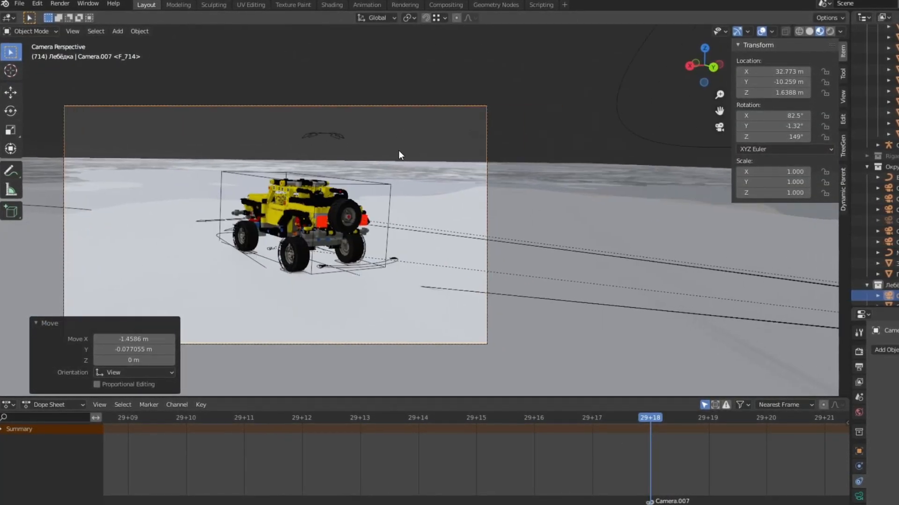
key(g)
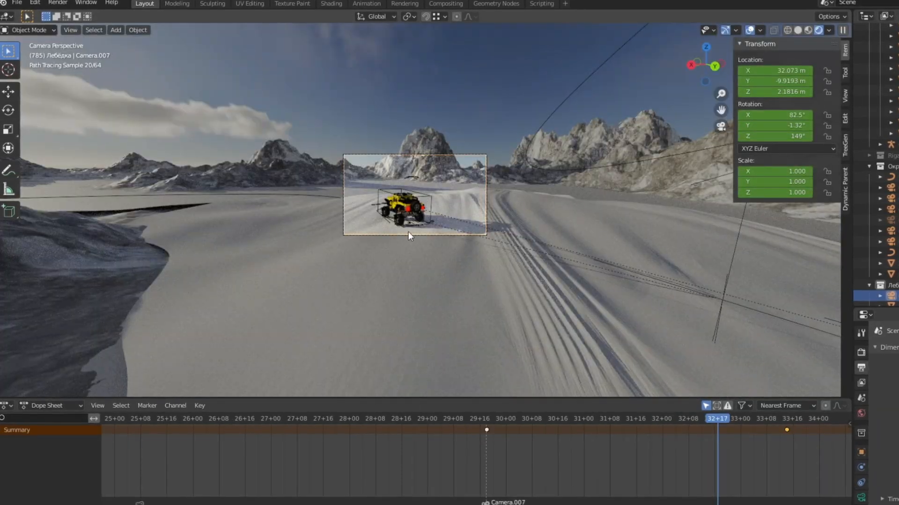
Switch the viewport to Material Preview shading and view the jeep on the snowy terrain
click(819, 29)
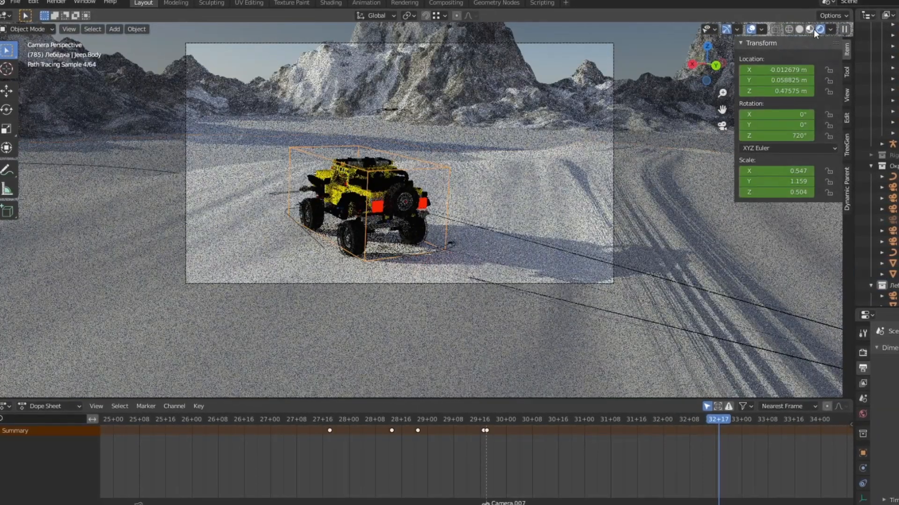
click(809, 30)
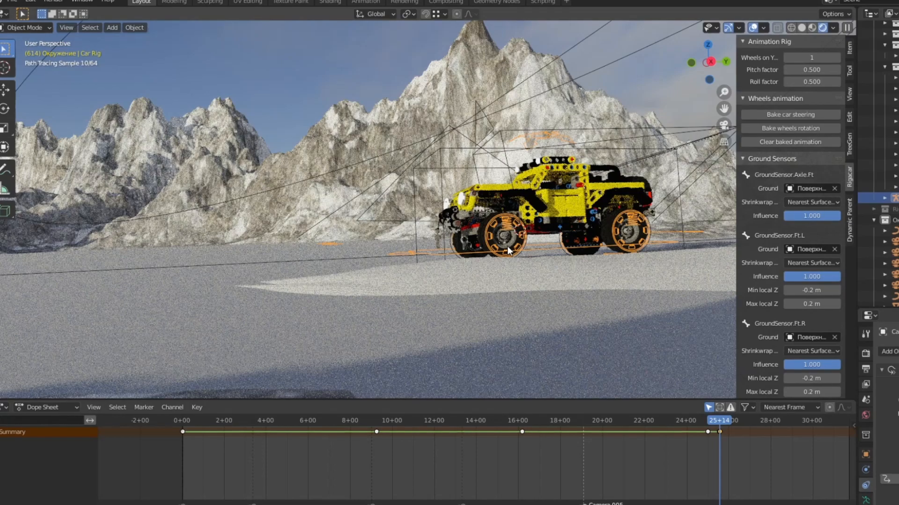
middle_drag(508, 251, 413, 266)
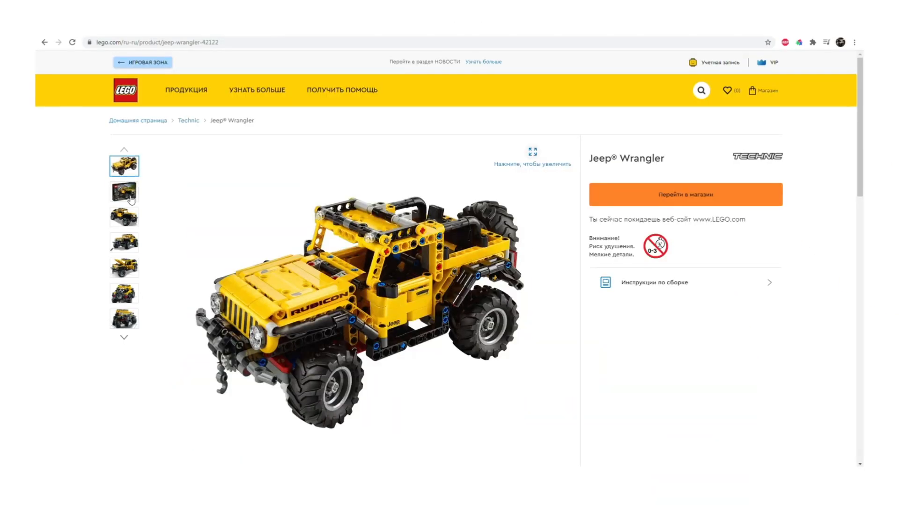
View the second and third product photos on the LEGO Technic Jeep Wrangler web page
click(130, 200)
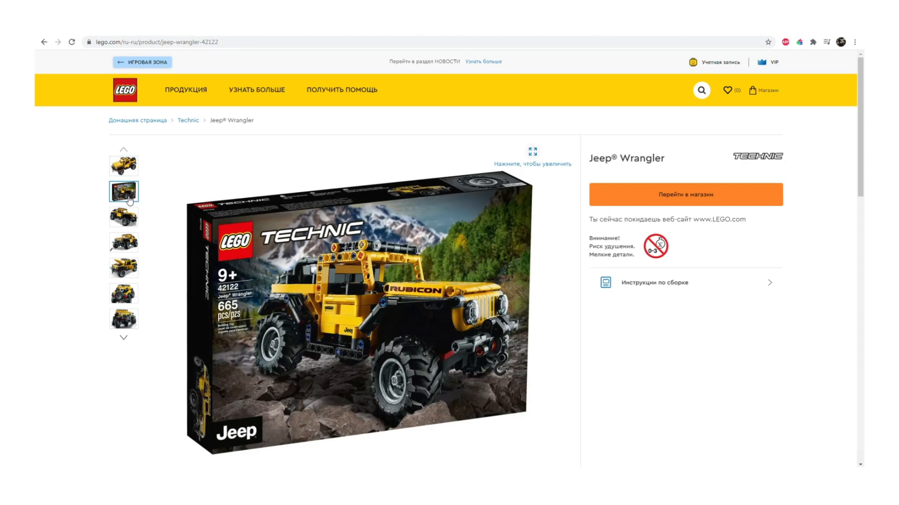
click(130, 222)
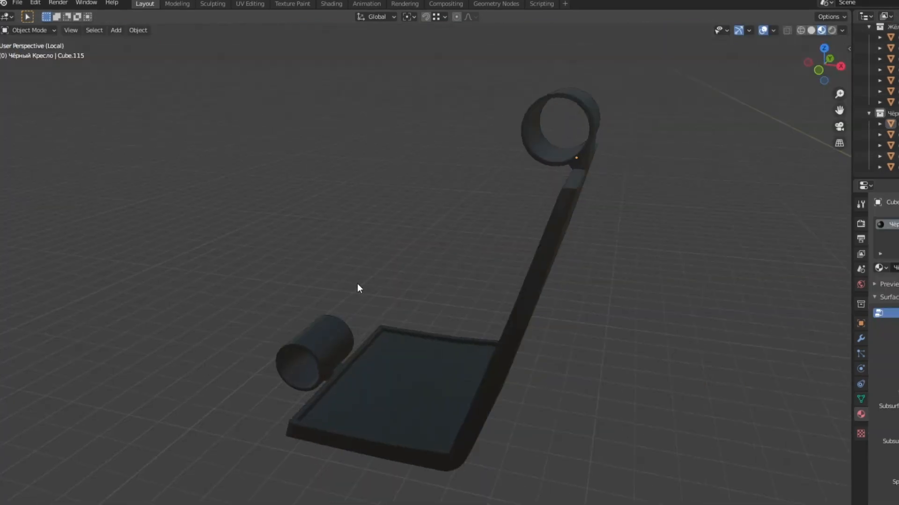
middle_drag(358, 283, 392, 240)
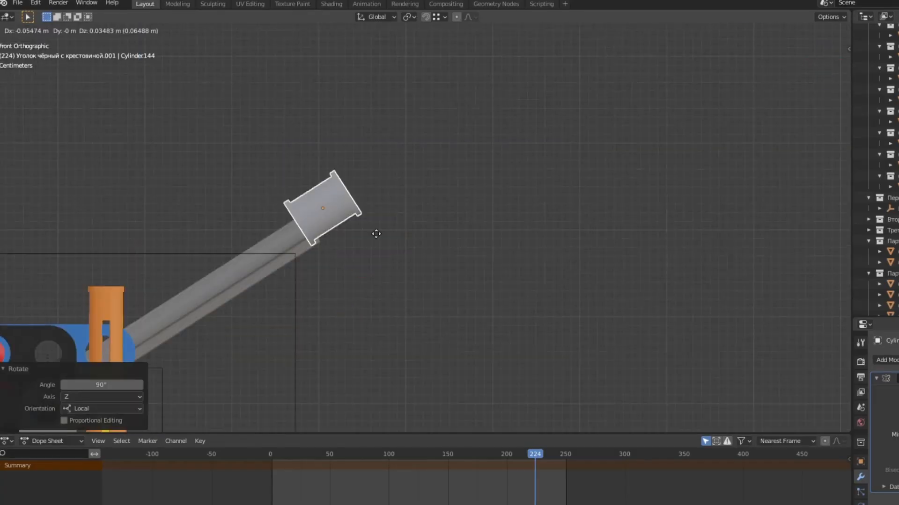
key(KP_3)
middle_drag(267, 291, 461, 148)
scroll(461, 148, up, 3)
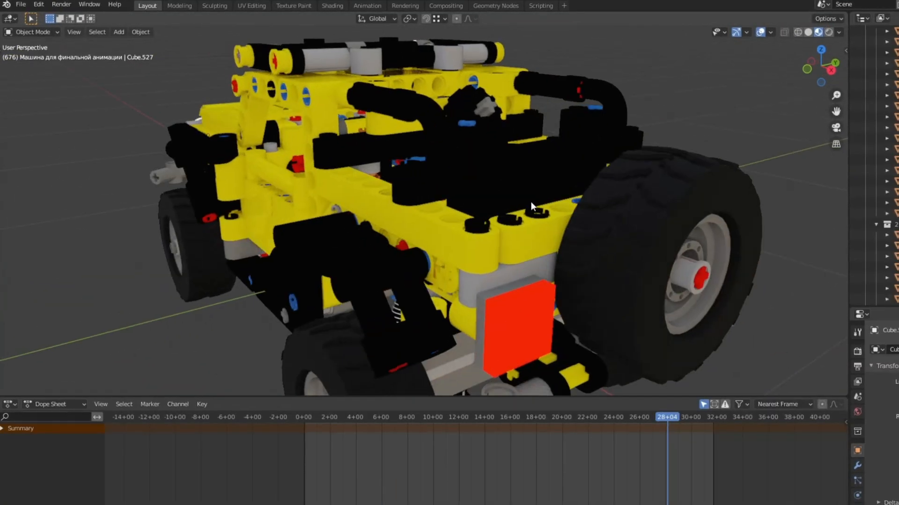
scroll(531, 201, down, 5)
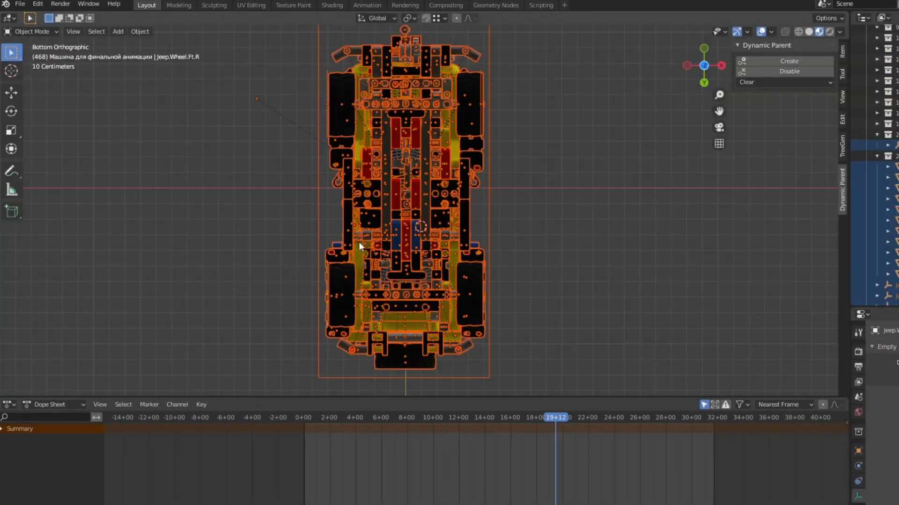
key(KP_1)
key(KP_3)
key(shift+a)
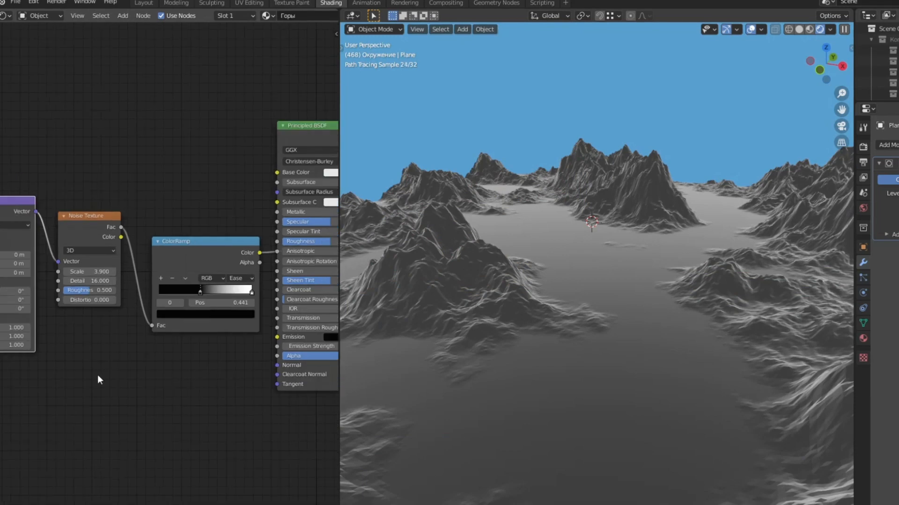
scroll(192, 314, up, 3)
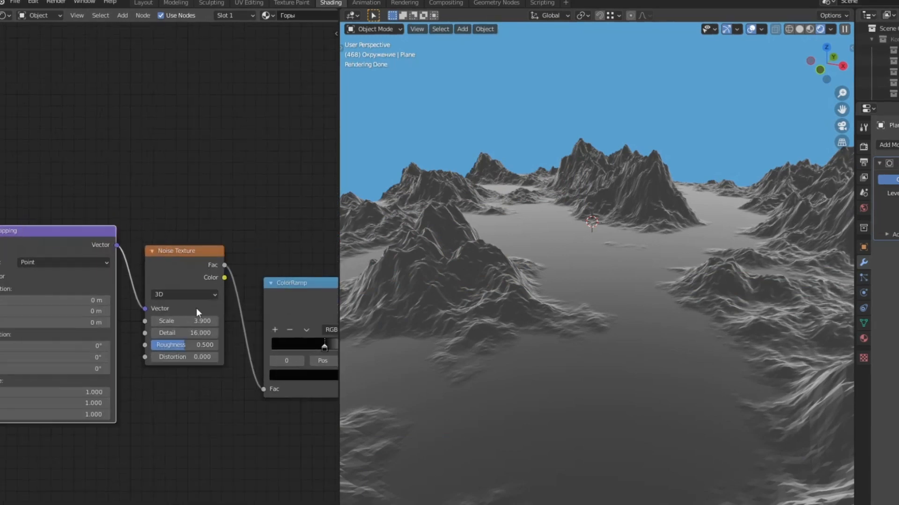